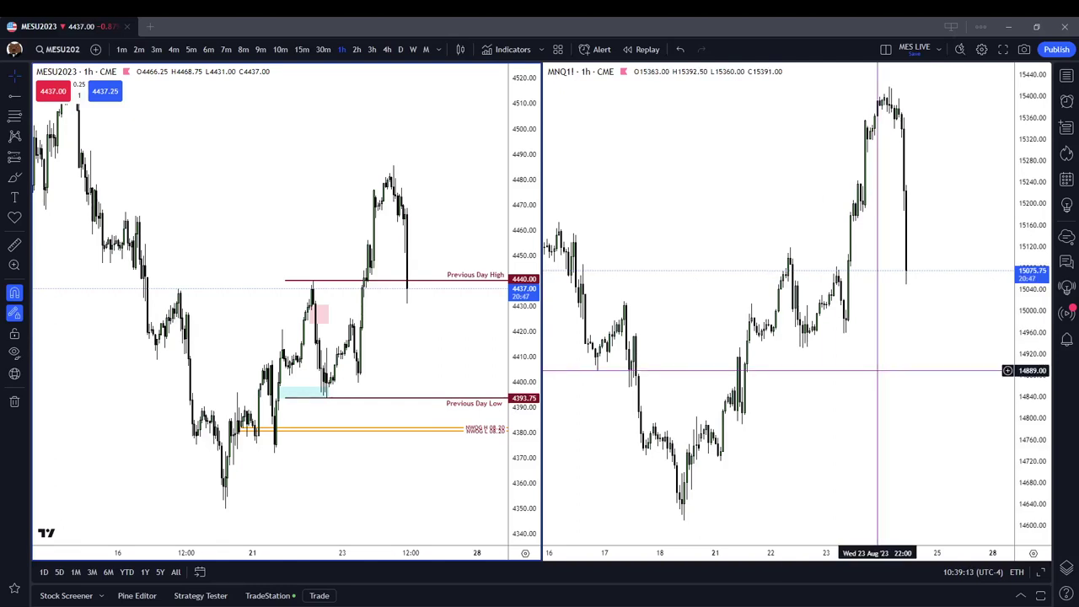
Zoom in on the MNQ and MES 1-hour charts.
{"action": "left_click", "coordinate": [876, 370]}
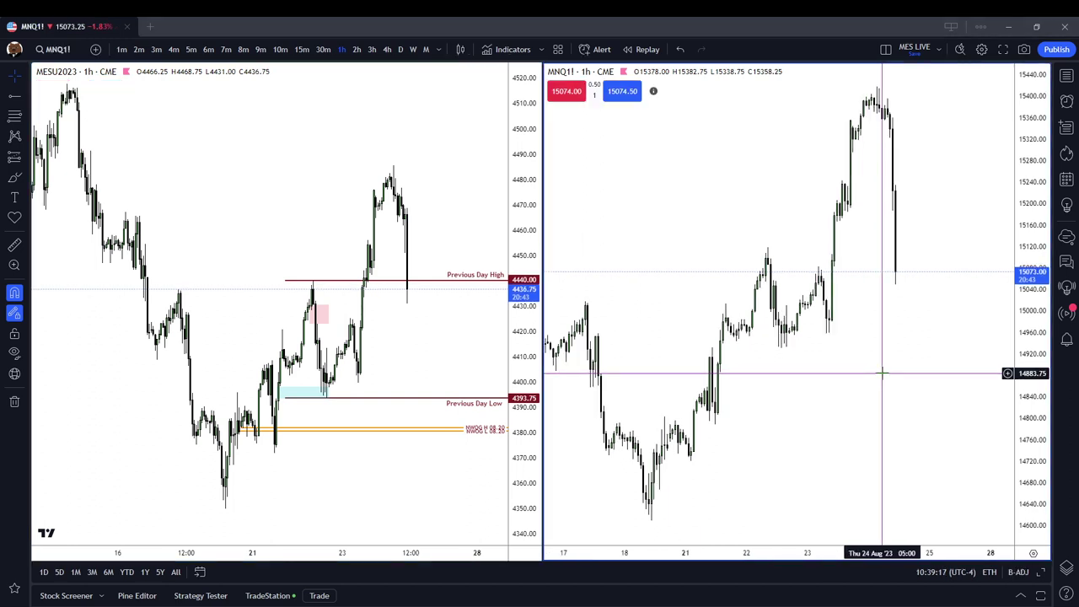
{"action": "scroll", "coordinate": [882, 373], "scroll_direction": "up", "scroll_amount": 1}
{"action": "scroll", "coordinate": [485, 211], "scroll_direction": "up", "scroll_amount": 2}
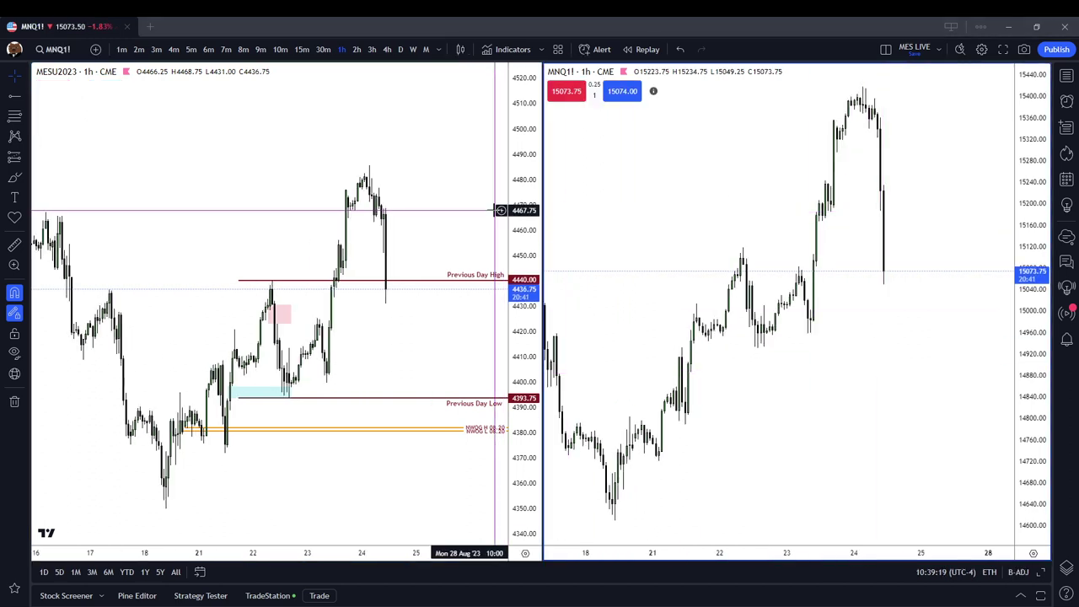
{"action": "left_click", "coordinate": [500, 210]}
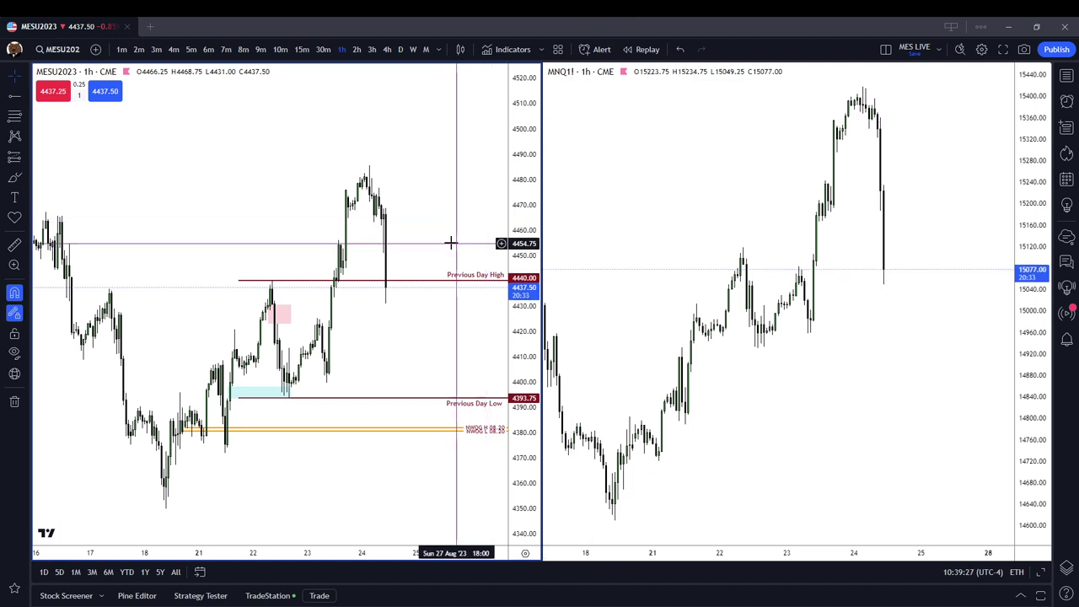
{"action": "scroll", "coordinate": [430, 240], "scroll_direction": "up", "scroll_amount": 1}
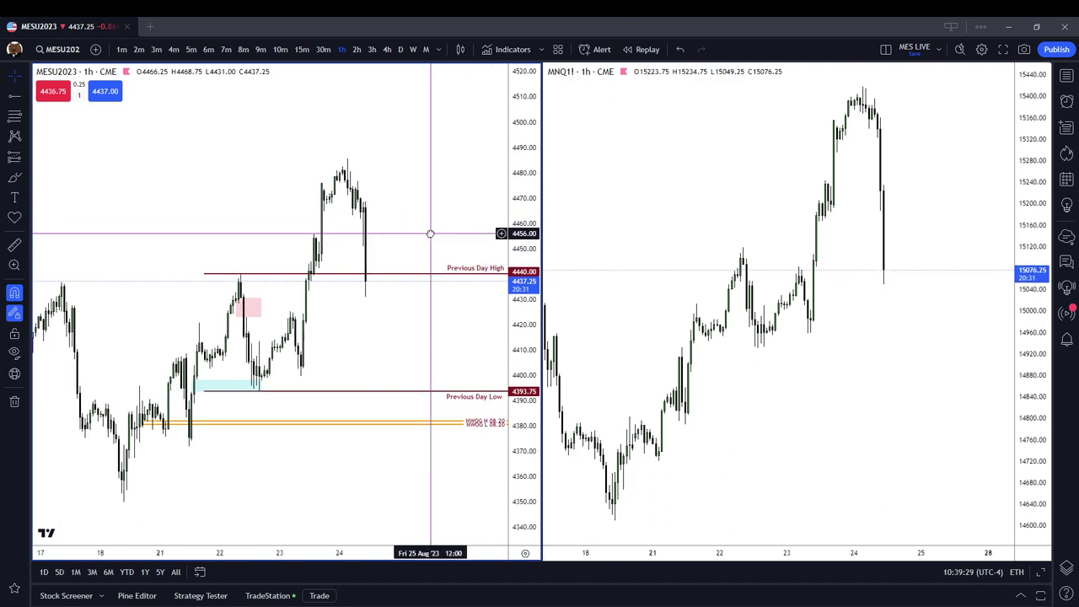
Re-zoom the MNQ chart and nudge it left and down to match the MES dates.
{"action": "left_click", "coordinate": [736, 190]}
{"action": "scroll", "coordinate": [698, 224], "scroll_direction": "down", "scroll_amount": 2}
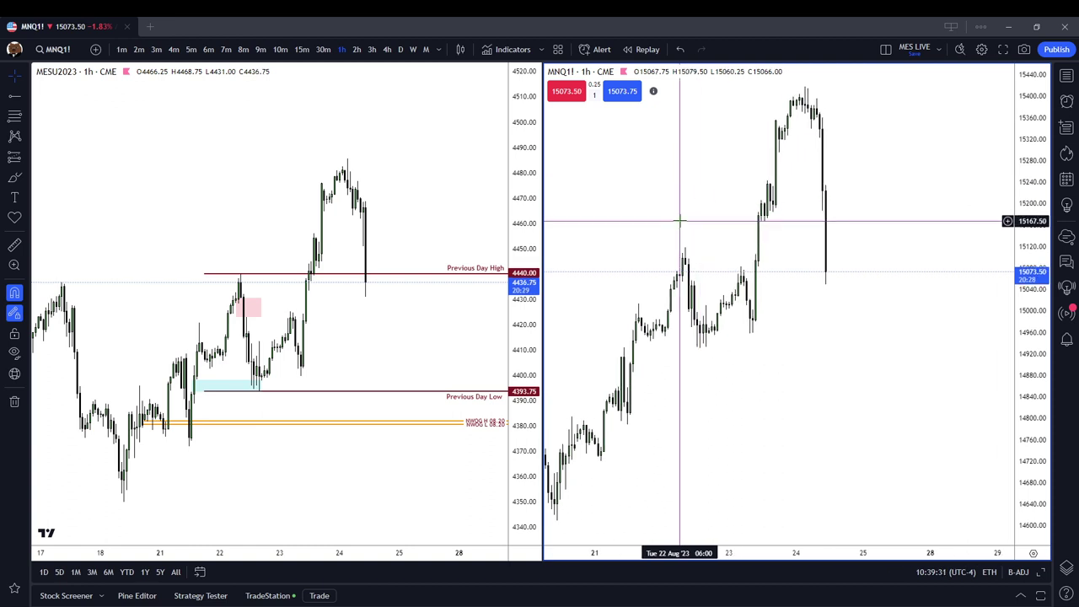
{"action": "scroll", "coordinate": [880, 445], "scroll_direction": "up", "scroll_amount": 2}
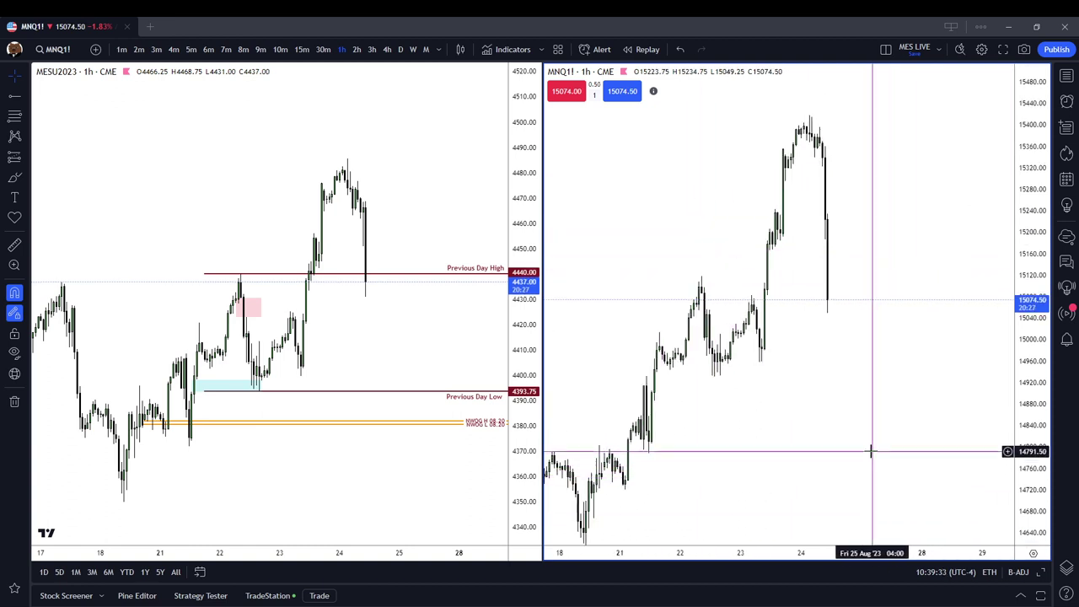
{"action": "scroll", "coordinate": [815, 434], "scroll_direction": "left", "scroll_amount": 3}
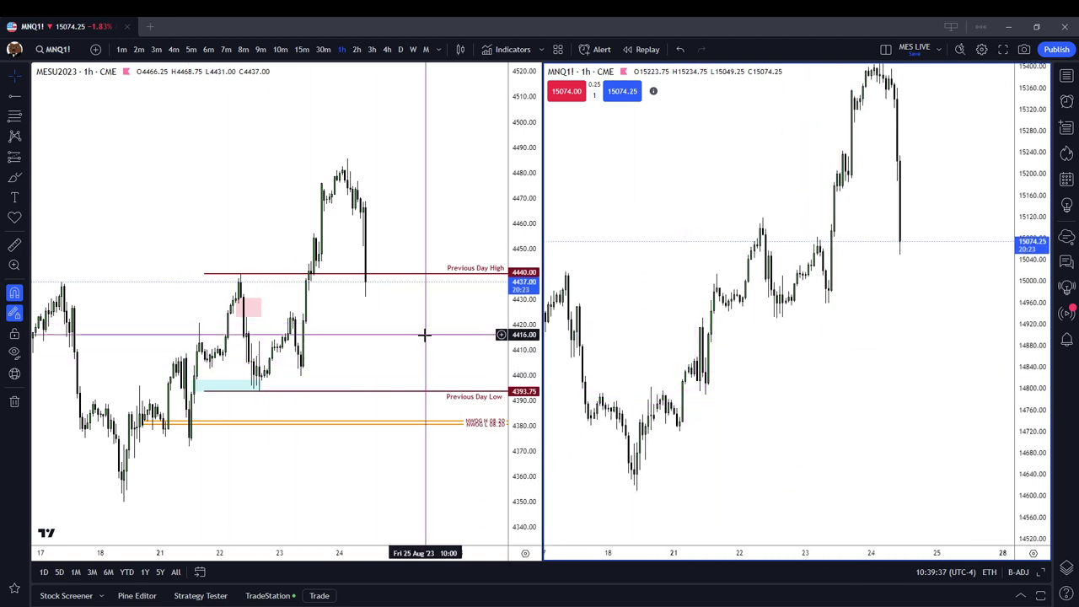
{"action": "left_click_drag", "start_coordinate": [706, 246], "coordinate": [694, 275]}
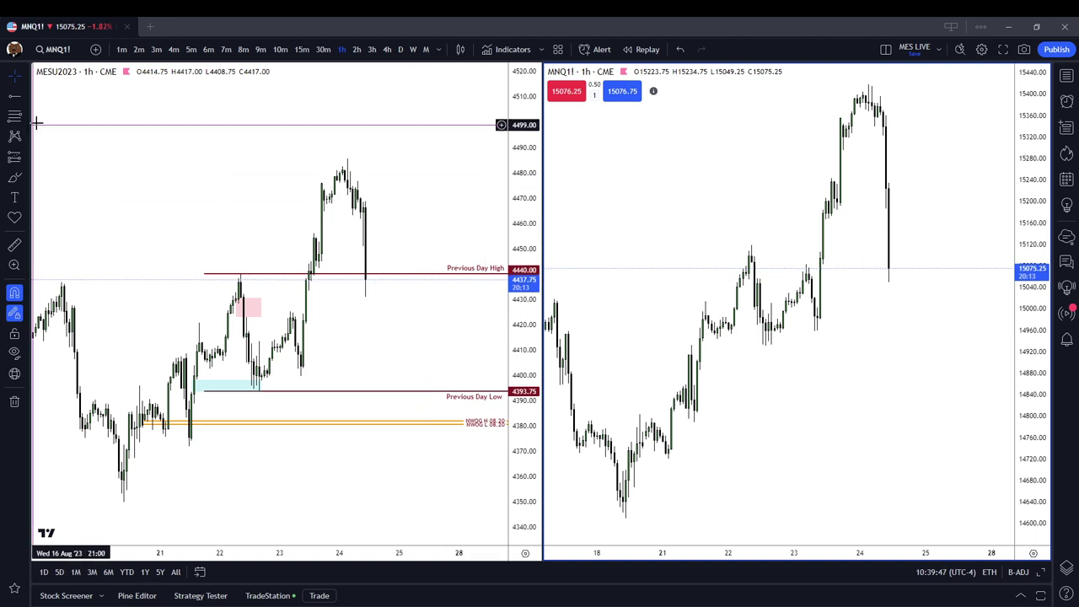
Select the Trend Line tool and zoom the MNQ chart out to show from the 16th.
{"action": "left_click", "coordinate": [23, 100]}
{"action": "left_click", "coordinate": [68, 112]}
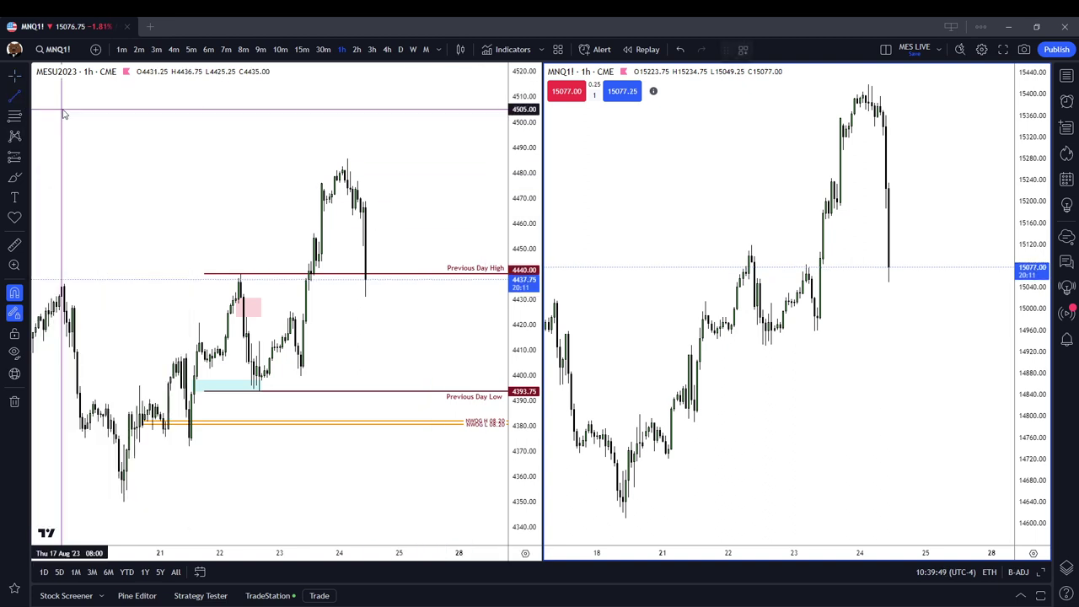
{"action": "scroll", "coordinate": [743, 207], "scroll_direction": "down", "scroll_amount": 1}
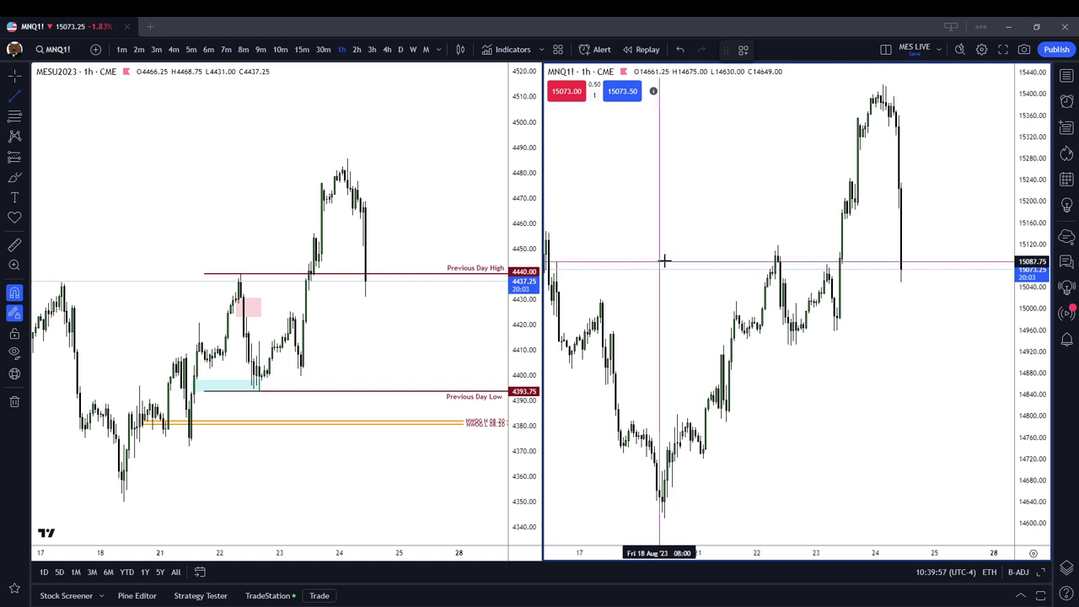
{"action": "scroll", "coordinate": [672, 258], "scroll_direction": "down", "scroll_amount": 2}
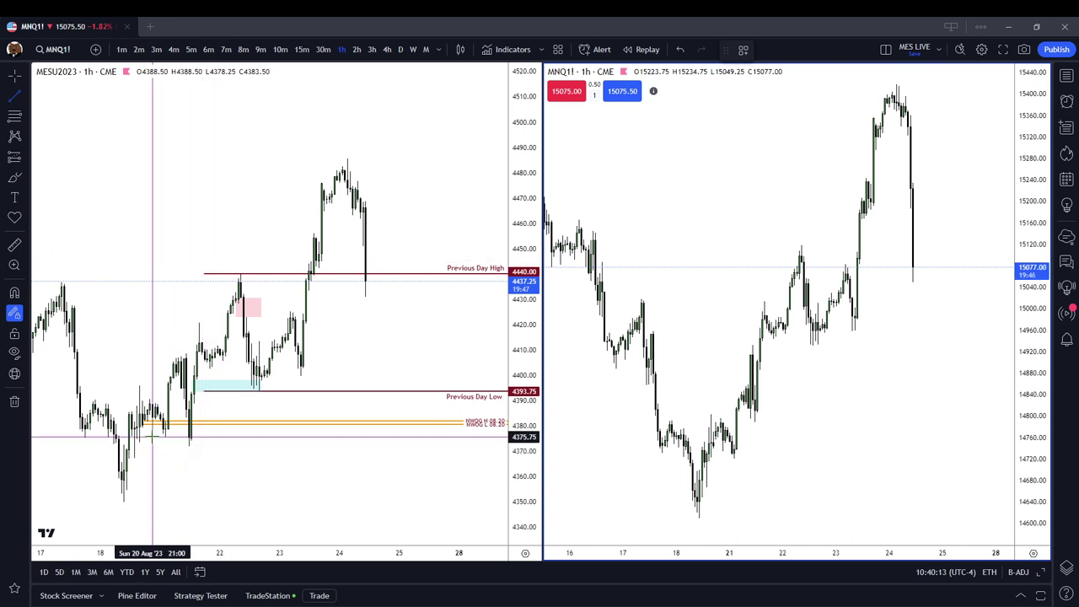
Draw a falling trend line across the MES swing lows and a rising one across MNQ's.
{"action": "left_click", "coordinate": [157, 432]}
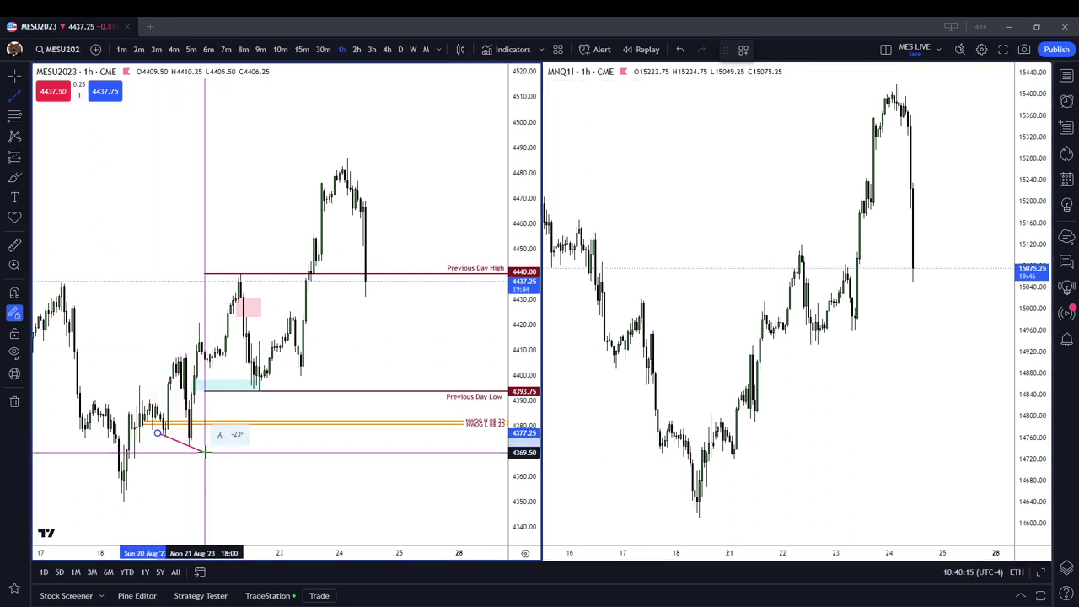
{"action": "left_click", "coordinate": [205, 452]}
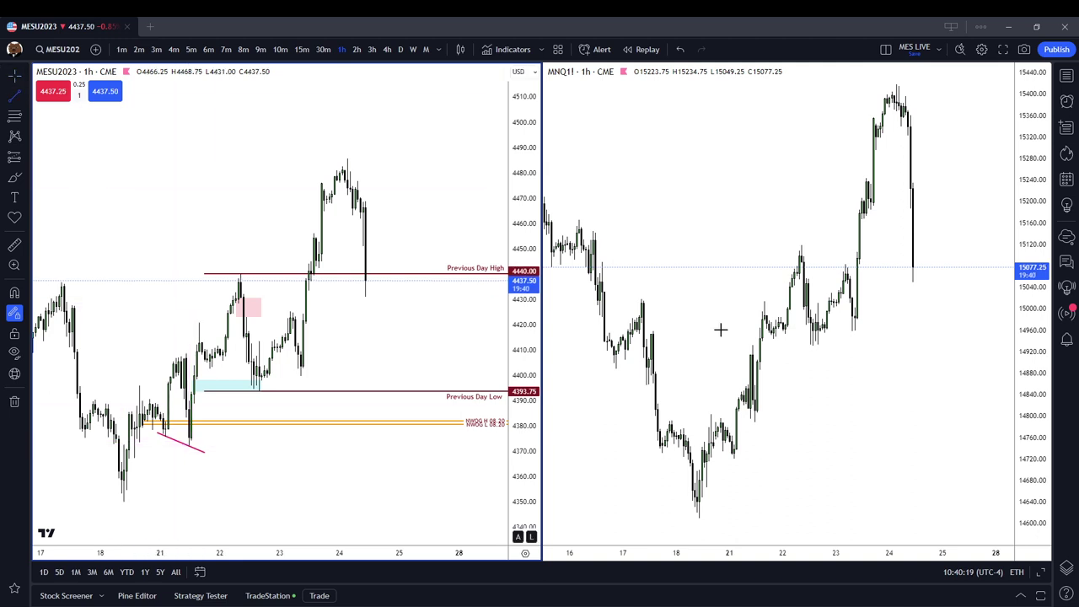
{"action": "left_click", "coordinate": [734, 458]}
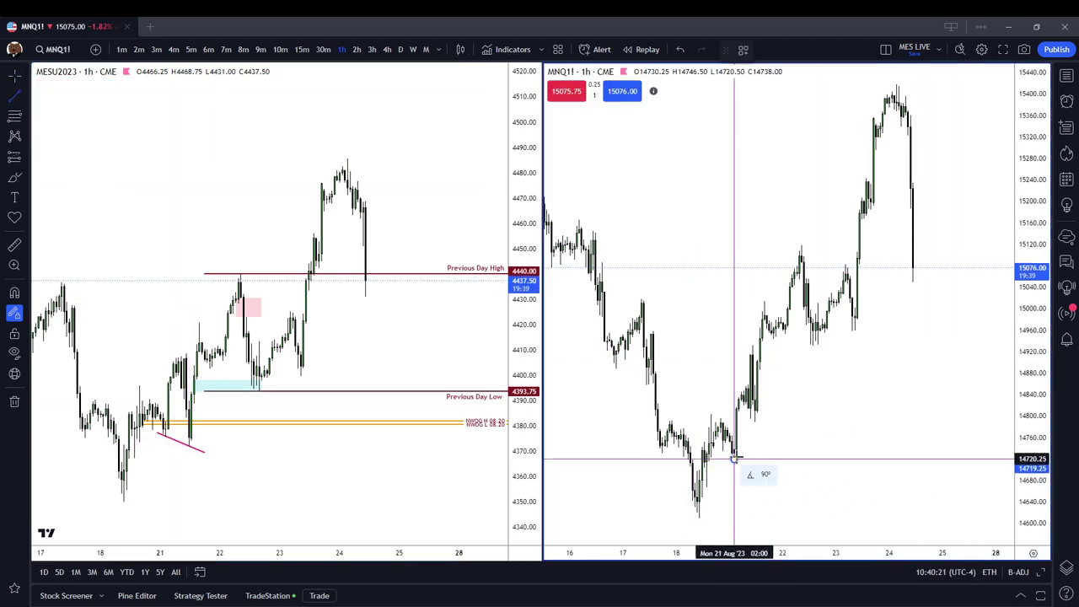
{"action": "left_click", "coordinate": [765, 412]}
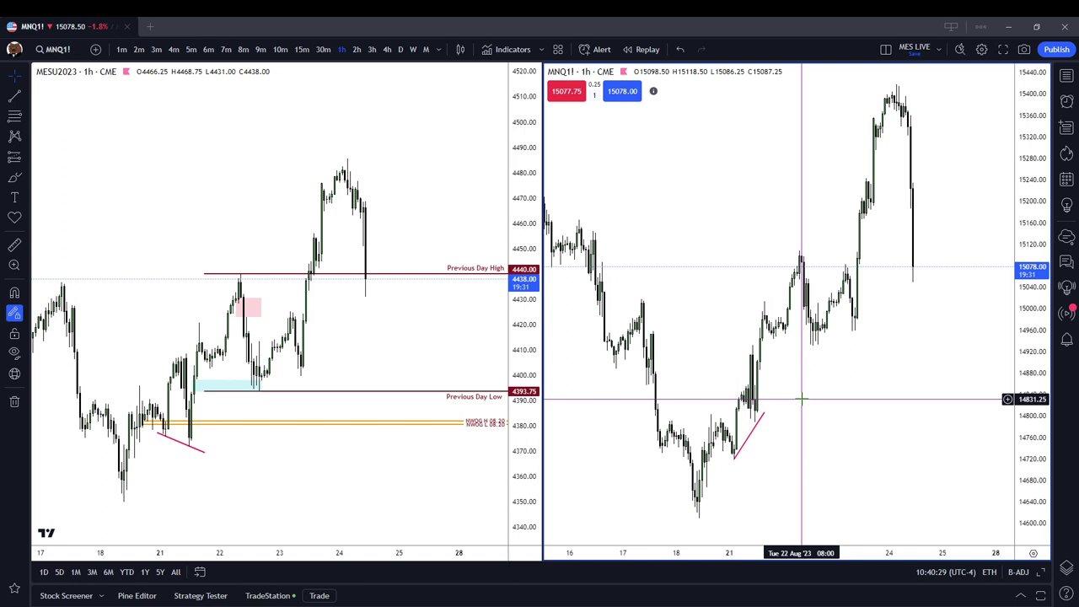
Switch between the chart panes and select the falling MES trend line.
{"action": "left_click", "coordinate": [369, 147]}
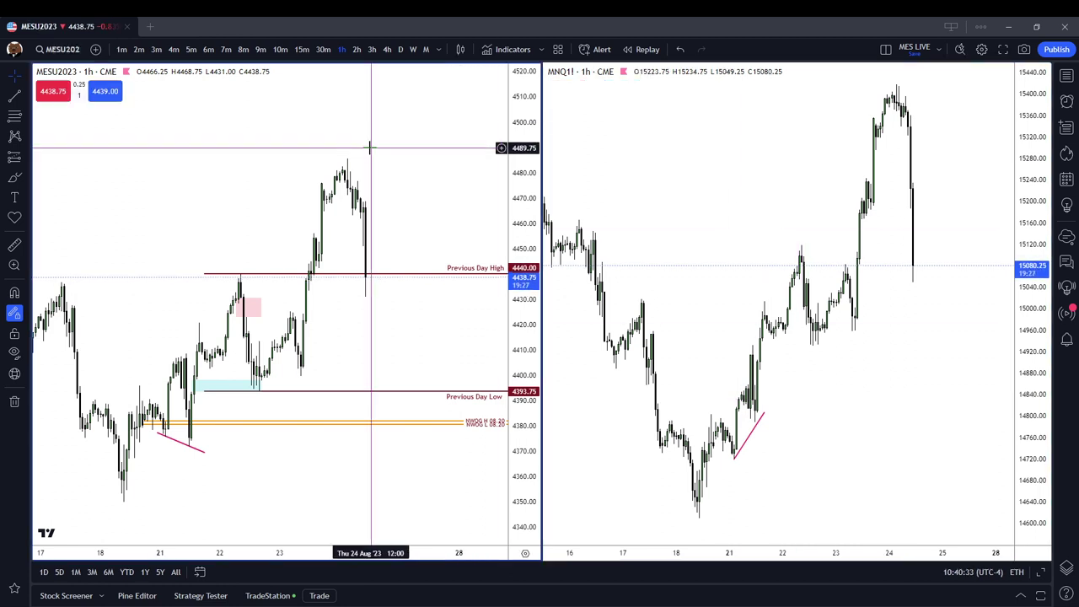
{"action": "left_click", "coordinate": [784, 205]}
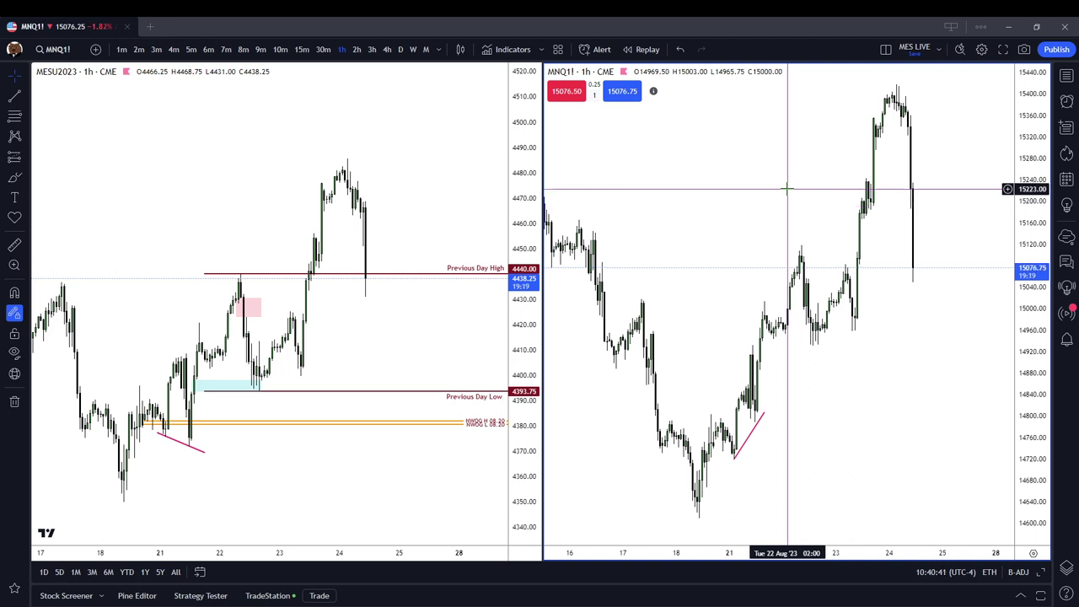
{"action": "left_click", "coordinate": [179, 442]}
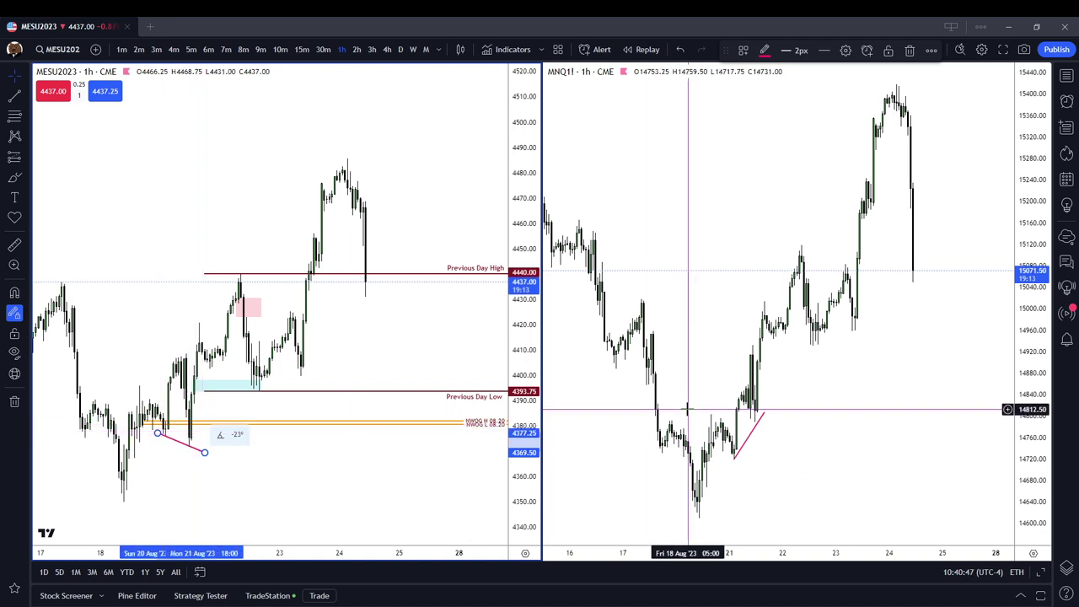
Delete the MES trend line and the MNQ trend line.
{"action": "left_click", "coordinate": [733, 417]}
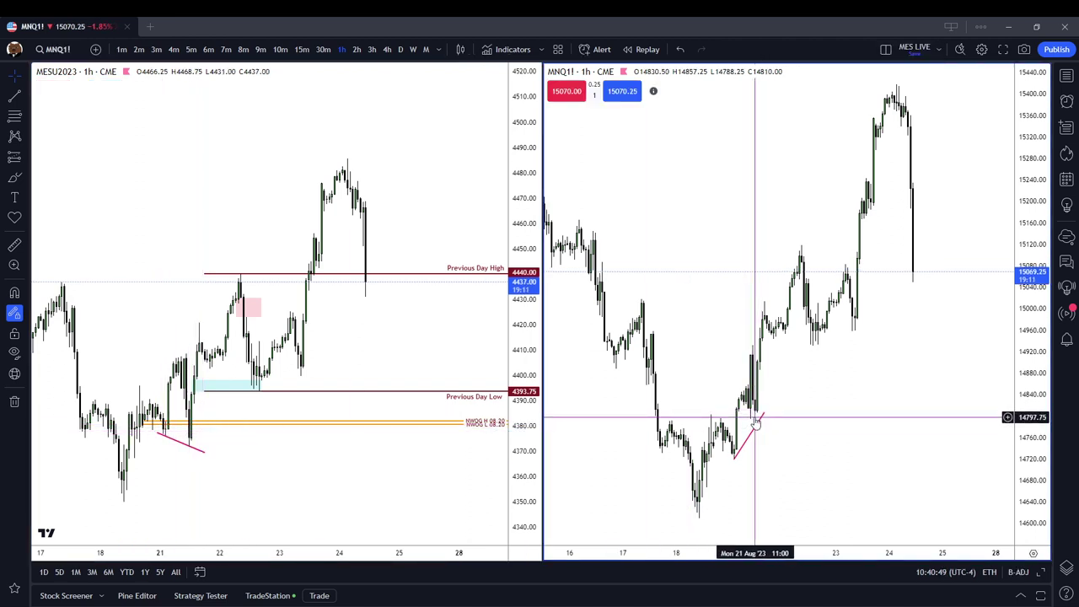
{"action": "left_click", "coordinate": [410, 459]}
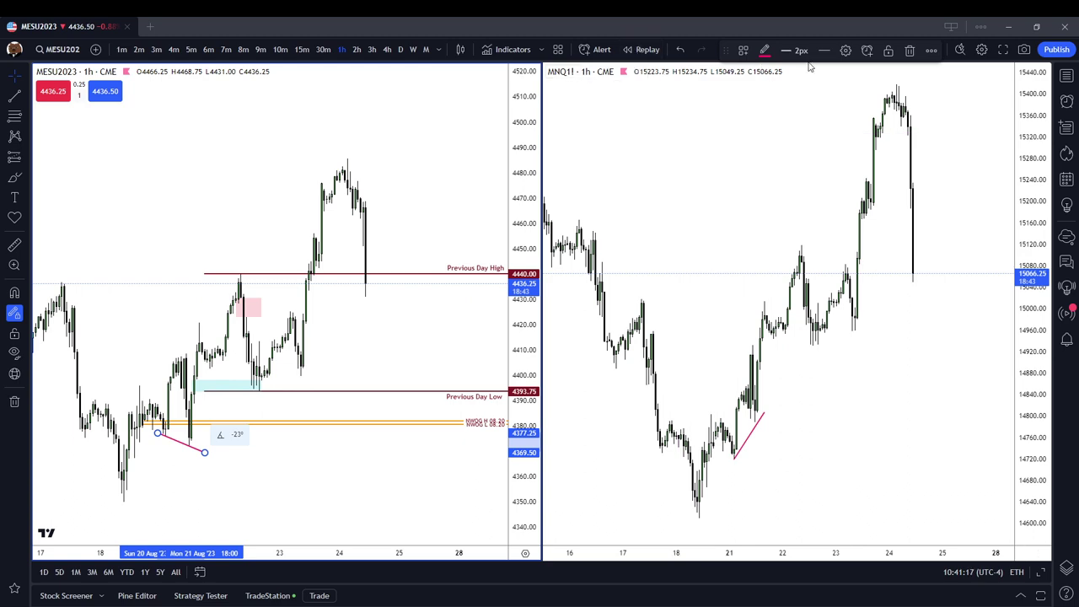
{"action": "left_click", "coordinate": [909, 53]}
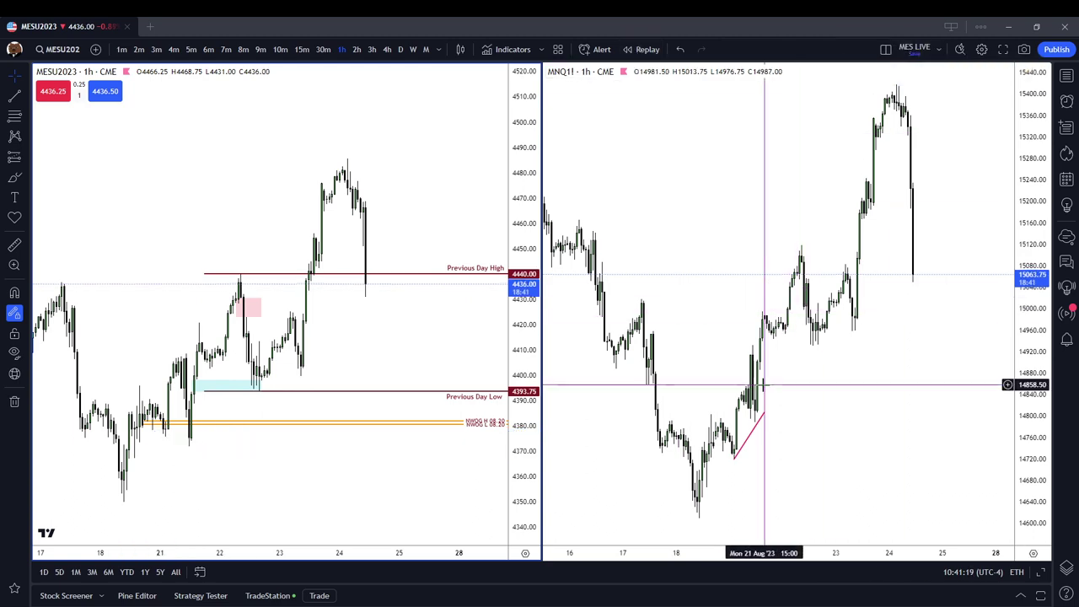
{"action": "left_click", "coordinate": [754, 427]}
{"action": "left_click", "coordinate": [909, 50]}
Drag both the MNQ and MES charts back to earlier mid-August history.
{"action": "mouse_move", "coordinate": [684, 228]}
{"action": "left_mouse_down"}
{"action": "mouse_move", "coordinate": [848, 241]}
{"action": "mouse_move", "coordinate": [898, 269]}
{"action": "left_mouse_up"}
{"action": "left_click_drag", "start_coordinate": [208, 217], "coordinate": [464, 244]}
{"action": "left_click_drag", "start_coordinate": [787, 236], "coordinate": [904, 287]}
{"action": "left_click_drag", "start_coordinate": [337, 206], "coordinate": [472, 253]}
Shift the MNQ1! view up and left and zoom it in.
{"action": "left_click_drag", "start_coordinate": [727, 239], "coordinate": [702, 153]}
{"action": "scroll", "coordinate": [380, 233], "scroll_direction": "up", "scroll_amount": 2}
{"action": "scroll", "coordinate": [740, 305], "scroll_direction": "up", "scroll_amount": 2}
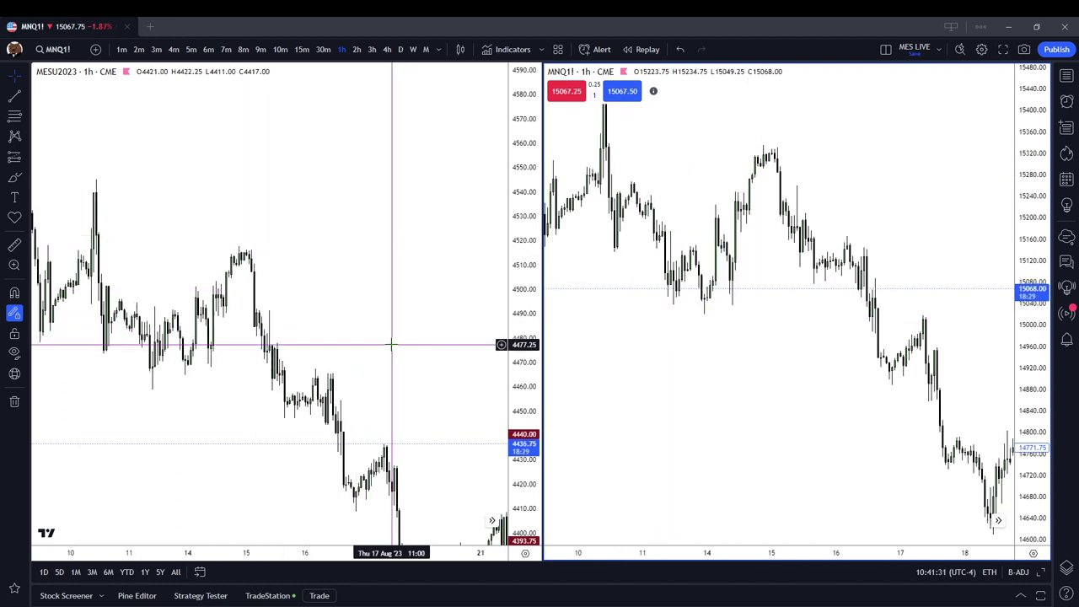
{"action": "scroll", "coordinate": [788, 371], "scroll_direction": "up", "scroll_amount": 3}
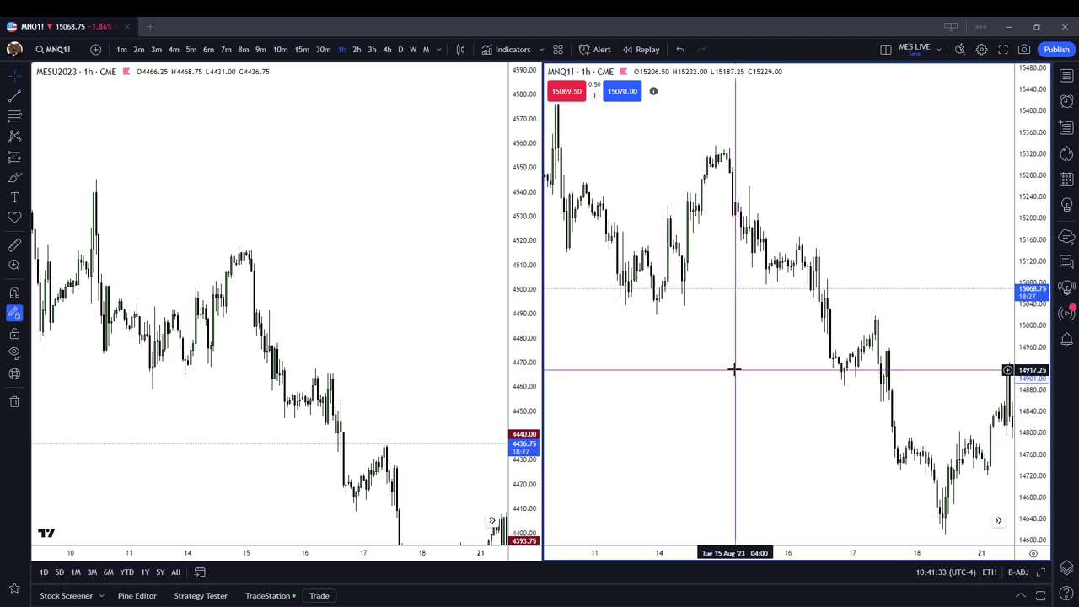
Pan MESU2023 back about two days and shift MNQ1! so both show 7–16 Aug.
{"action": "left_click", "coordinate": [276, 362]}
{"action": "left_click_drag", "start_coordinate": [275, 361], "coordinate": [377, 360]}
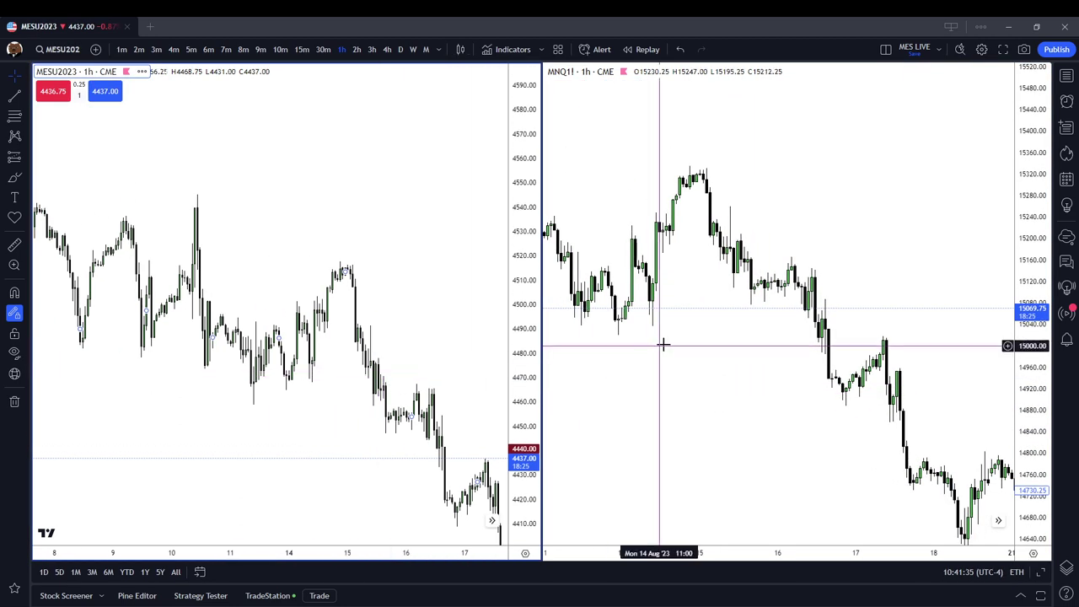
{"action": "scroll", "coordinate": [677, 337], "scroll_direction": "down", "scroll_amount": 2}
{"action": "left_click", "coordinate": [590, 366]}
{"action": "left_click", "coordinate": [408, 259]}
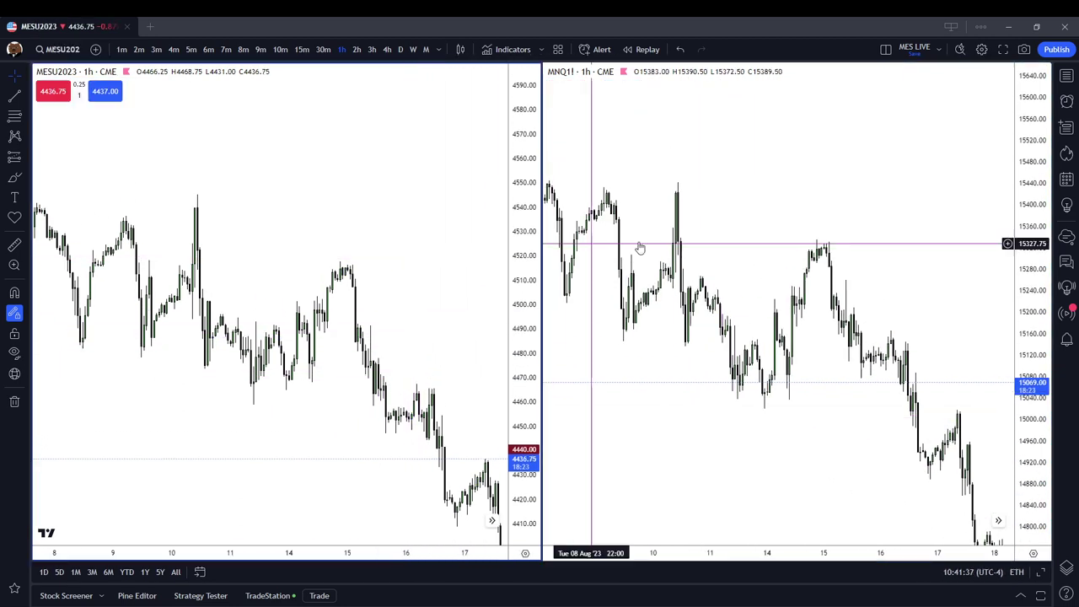
{"action": "left_click_drag", "start_coordinate": [590, 253], "coordinate": [665, 271]}
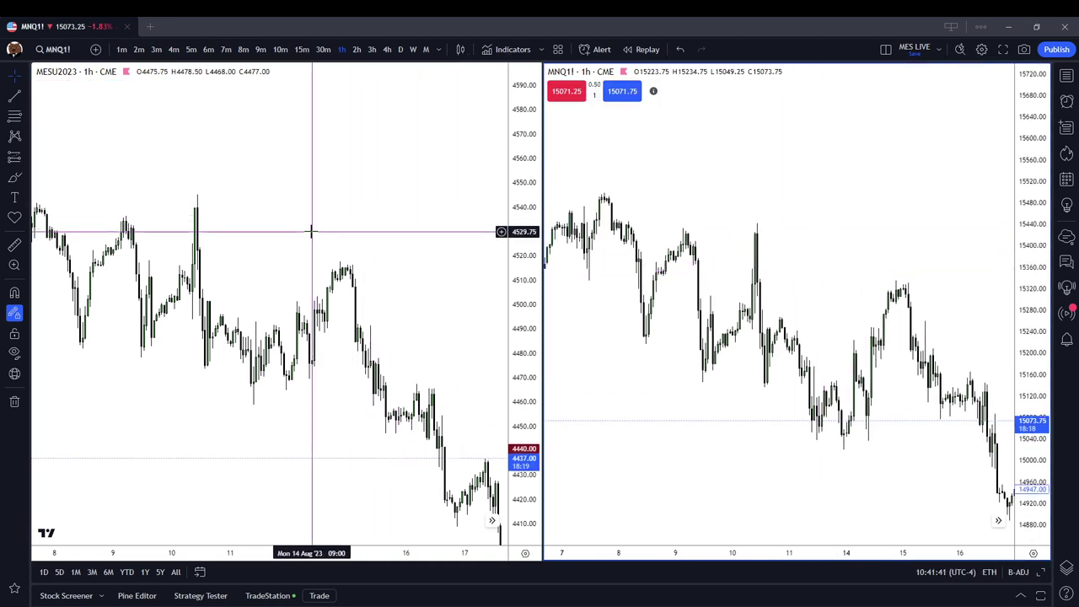
{"action": "left_click_drag", "start_coordinate": [309, 231], "coordinate": [366, 260]}
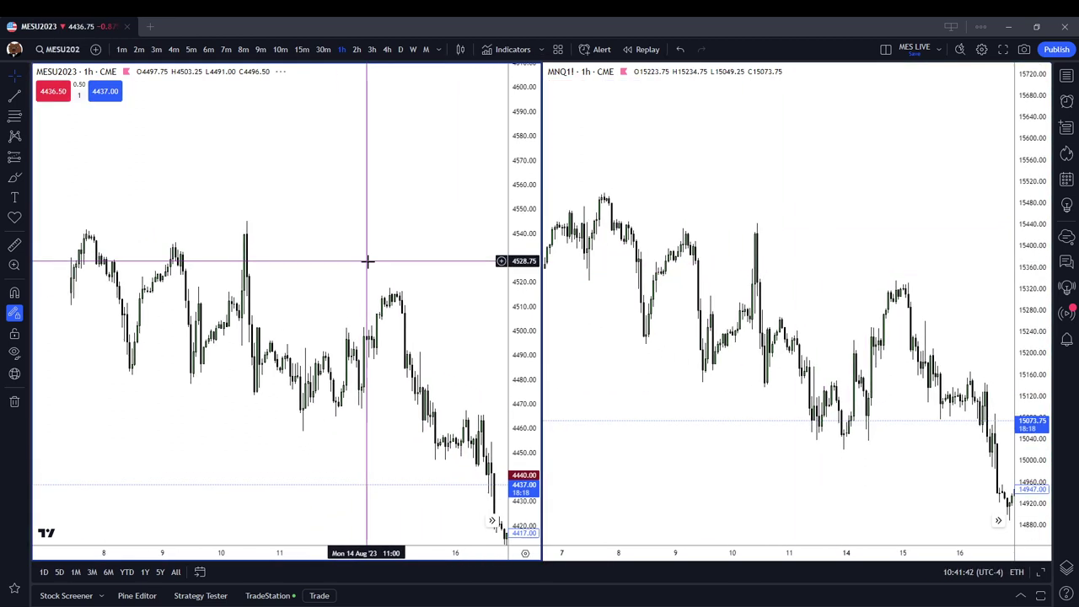
Draw trend lines from the 9 Aug high to the 10 Aug high on both charts.
{"action": "left_click", "coordinate": [215, 262]}
{"action": "left_click", "coordinate": [298, 237]}
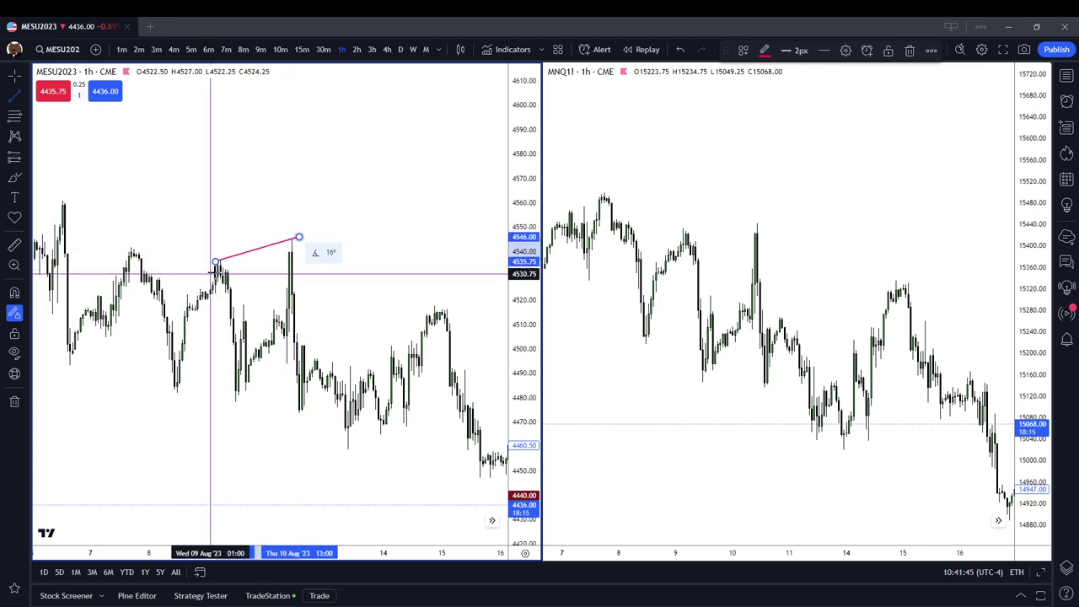
{"action": "left_click", "coordinate": [681, 228]}
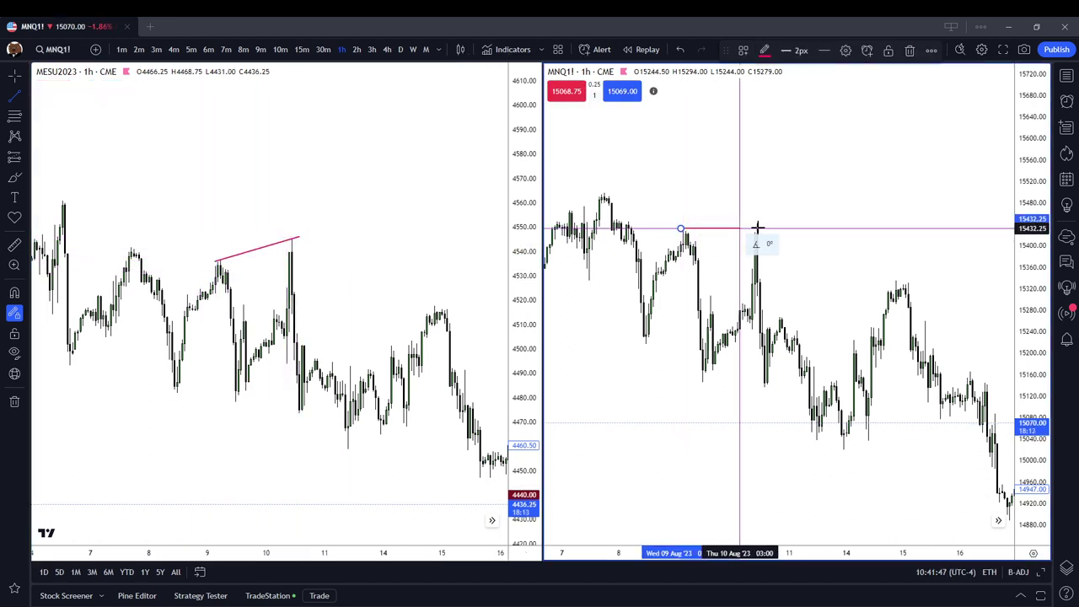
{"action": "left_click", "coordinate": [770, 223]}
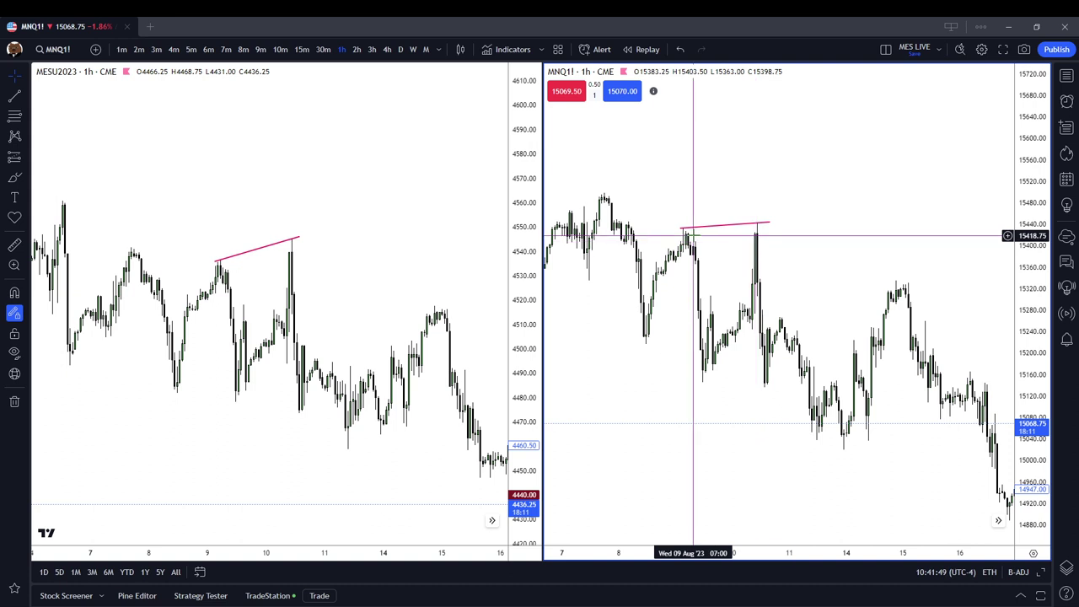
Delete the MESU2023 and MNQ1! swing-high trend lines.
{"action": "left_click", "coordinate": [276, 247]}
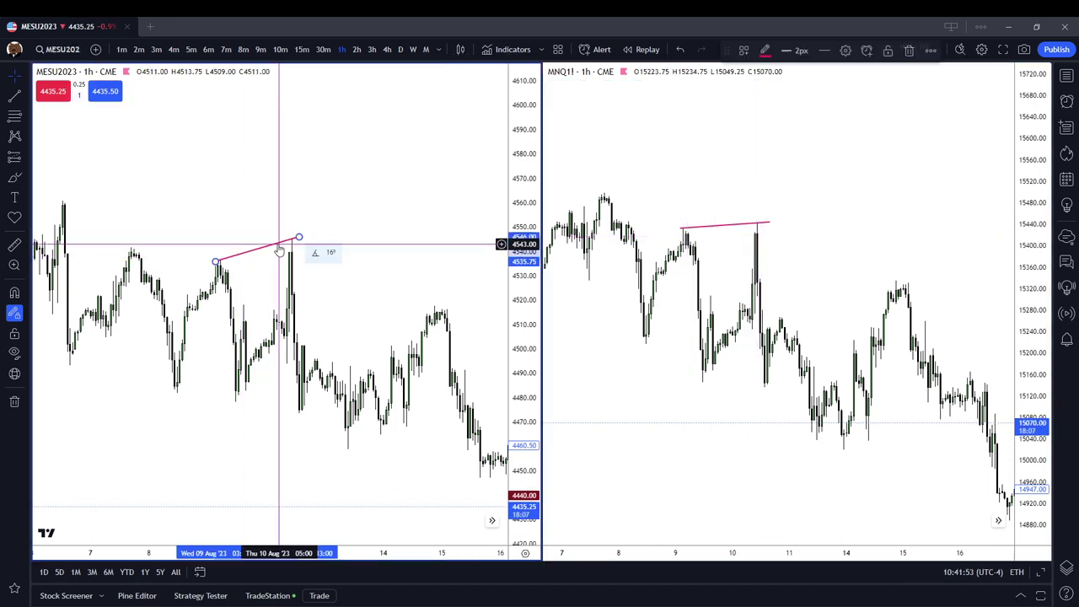
{"action": "key", "text": "Delete"}
{"action": "right_click", "coordinate": [751, 224]}
{"action": "key", "text": "Escape"}
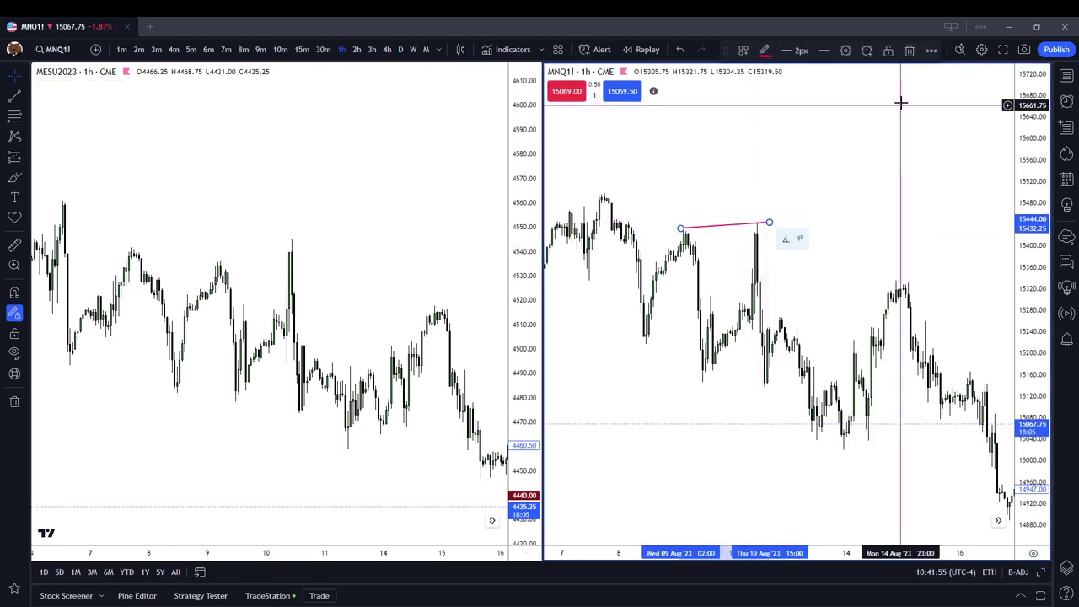
{"action": "key", "text": "Delete"}
Drag MESU2023 back about a week and MNQ1! back several days.
{"action": "left_click_drag", "start_coordinate": [236, 203], "coordinate": [474, 248]}
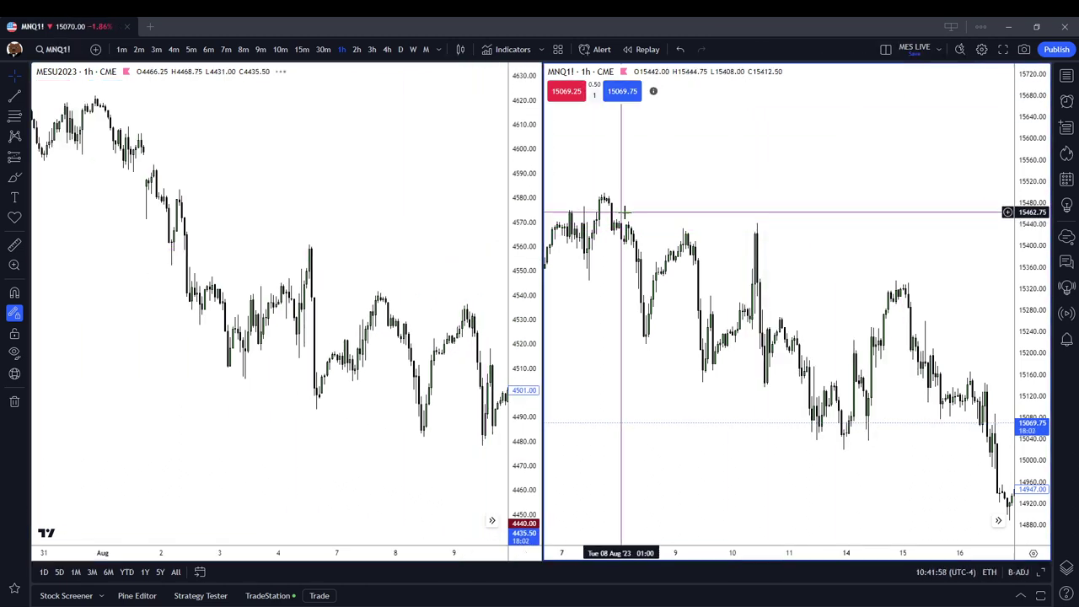
{"action": "left_click_drag", "start_coordinate": [621, 211], "coordinate": [800, 281]}
{"action": "left_click_drag", "start_coordinate": [746, 224], "coordinate": [811, 226]}
Zoom MESU2023 and draw 3–4 Aug low lines: falling near 4491, flat near 15334 on MNQ1!
{"action": "left_click", "coordinate": [287, 198]}
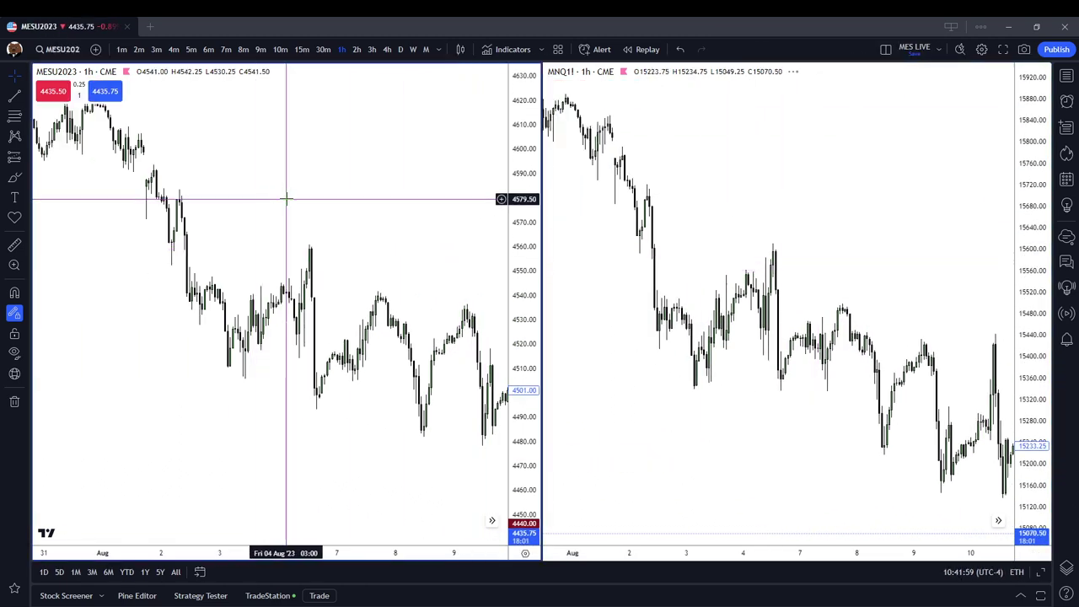
{"action": "scroll", "coordinate": [328, 279], "scroll_direction": "up", "scroll_amount": 1}
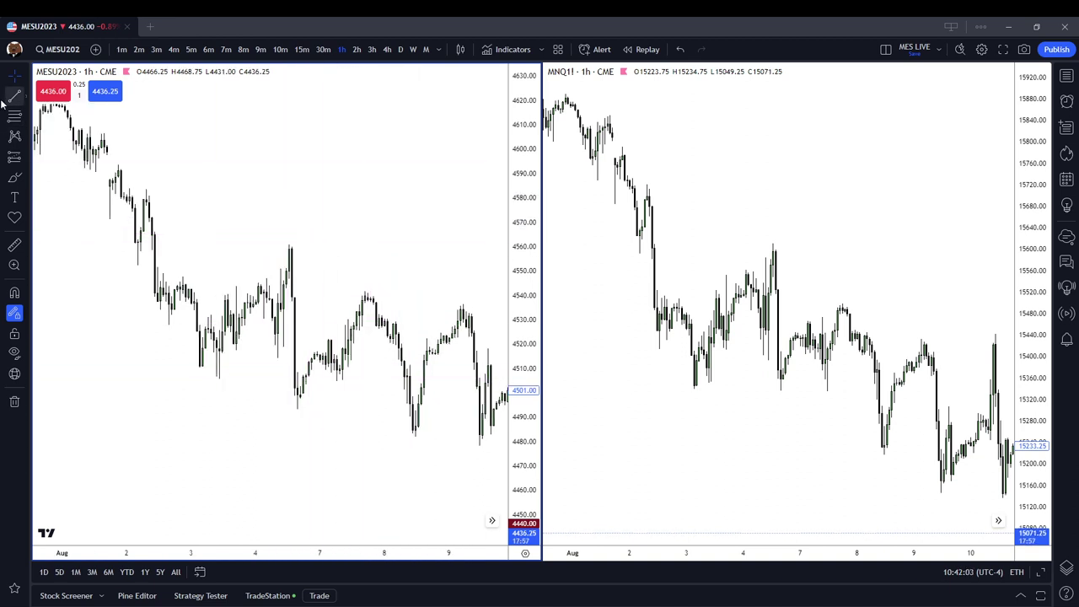
{"action": "left_click", "coordinate": [197, 364]}
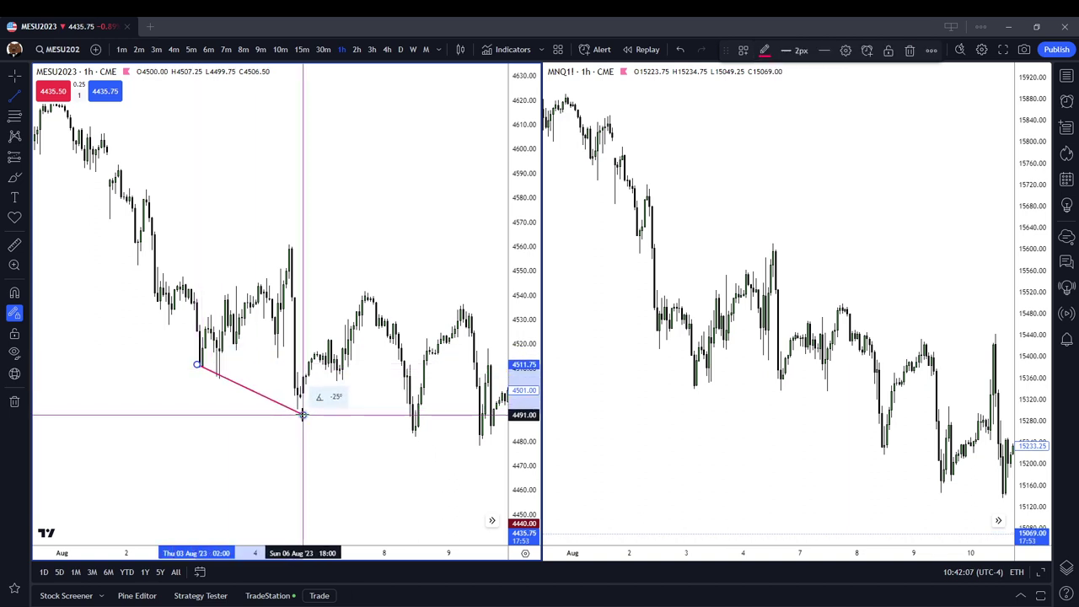
{"action": "left_click", "coordinate": [303, 413]}
{"action": "left_click", "coordinate": [690, 391]}
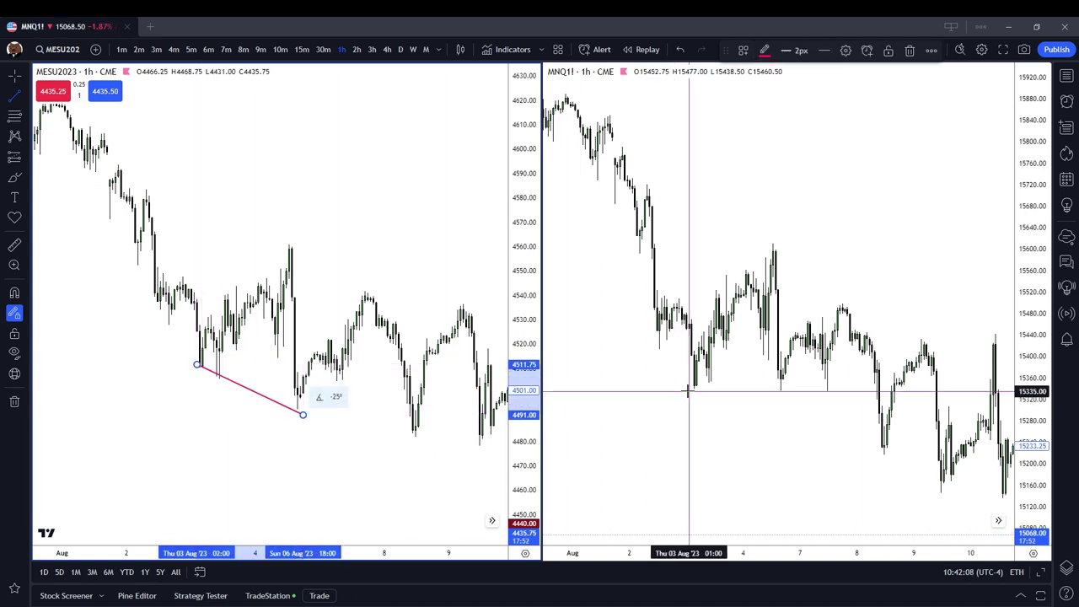
{"action": "left_click", "coordinate": [790, 391]}
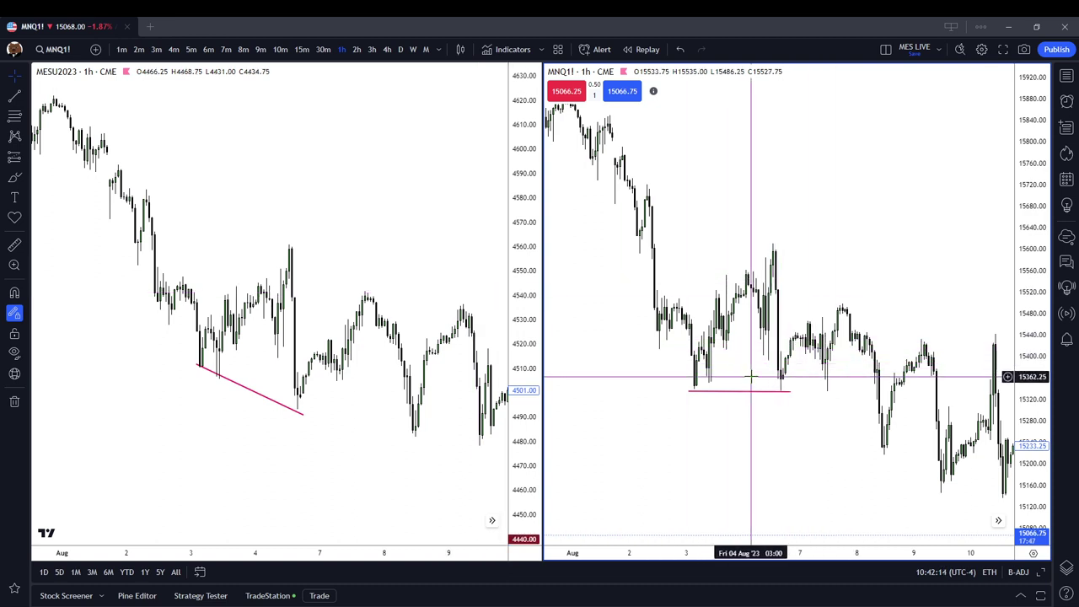
Delete the falling MESU2023 line and the flat MNQ1! line.
{"action": "left_click", "coordinate": [294, 404]}
{"action": "left_click", "coordinate": [294, 409]}
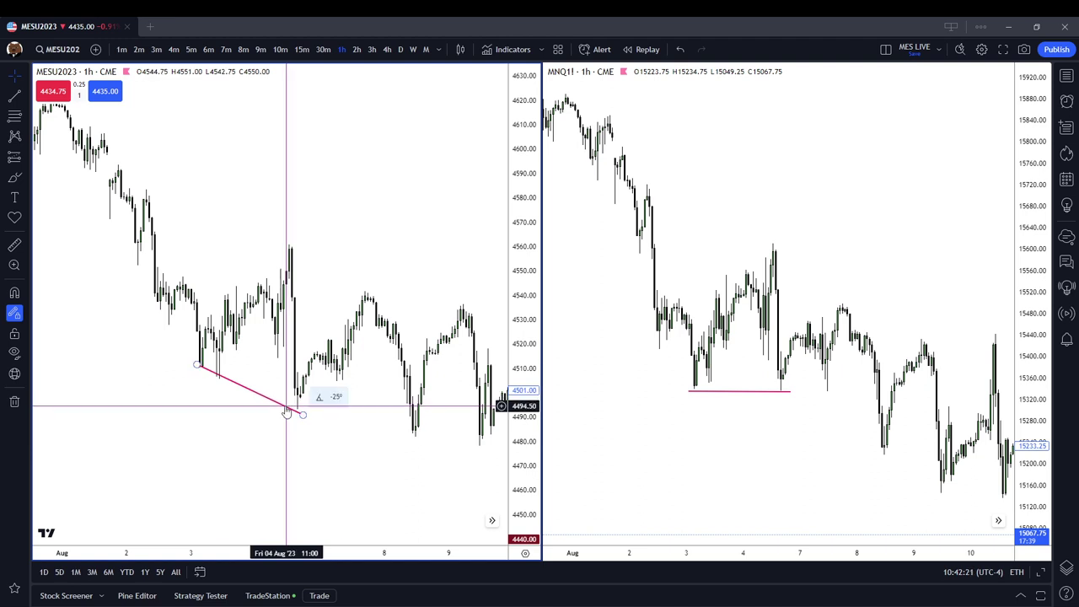
{"action": "left_click", "coordinate": [910, 51]}
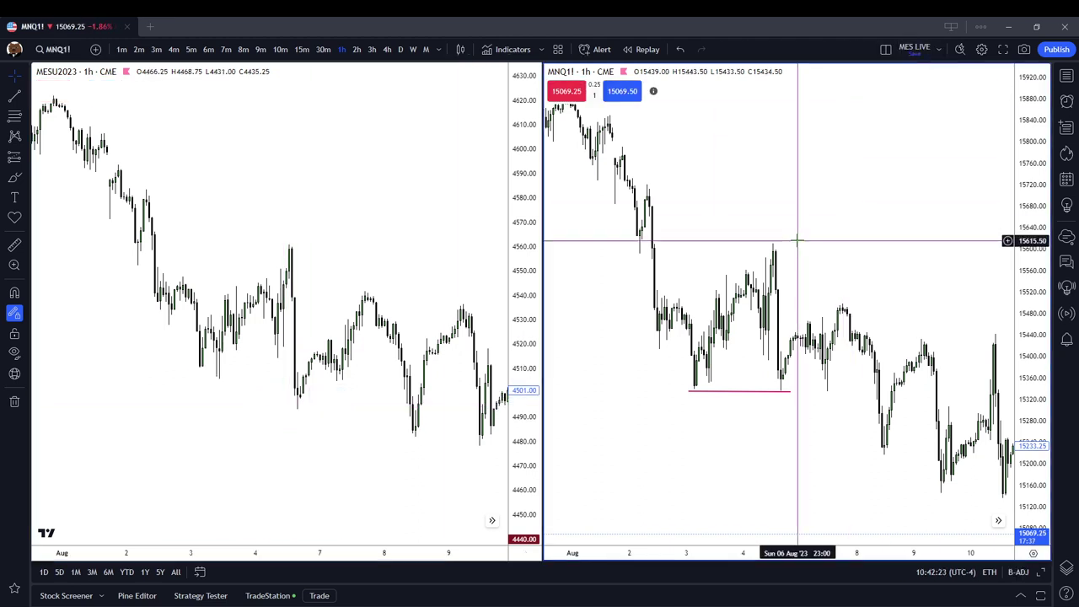
{"action": "left_click", "coordinate": [757, 391]}
{"action": "left_click", "coordinate": [909, 51]}
Pan the MNQ1! chart forward to show 17–29 Aug.
{"action": "left_click", "coordinate": [376, 193]}
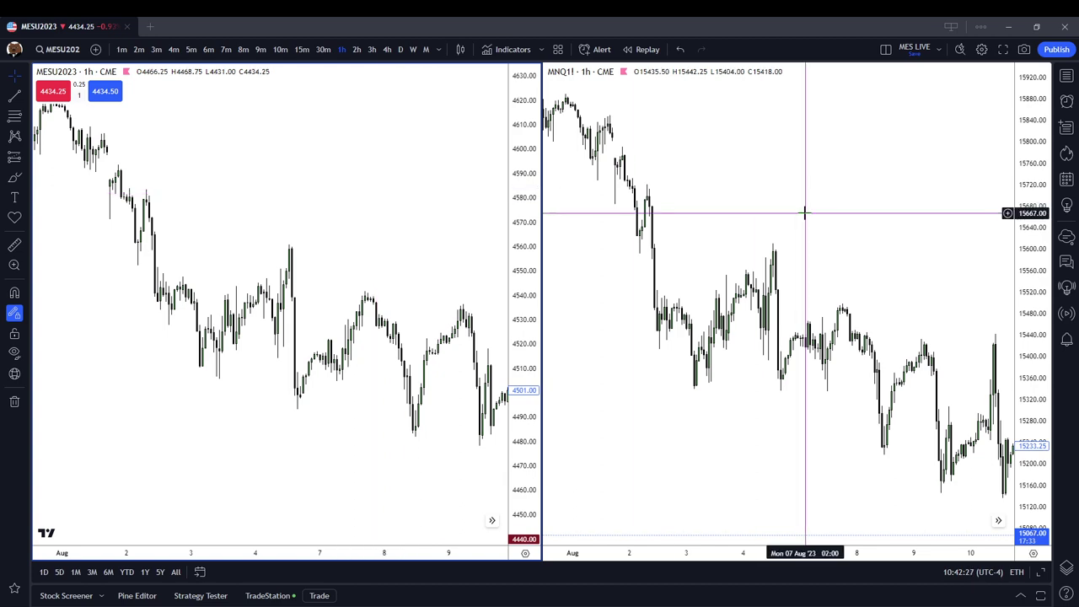
{"action": "left_click", "coordinate": [930, 251]}
{"action": "scroll", "coordinate": [869, 273], "scroll_direction": "right", "scroll_amount": 15}
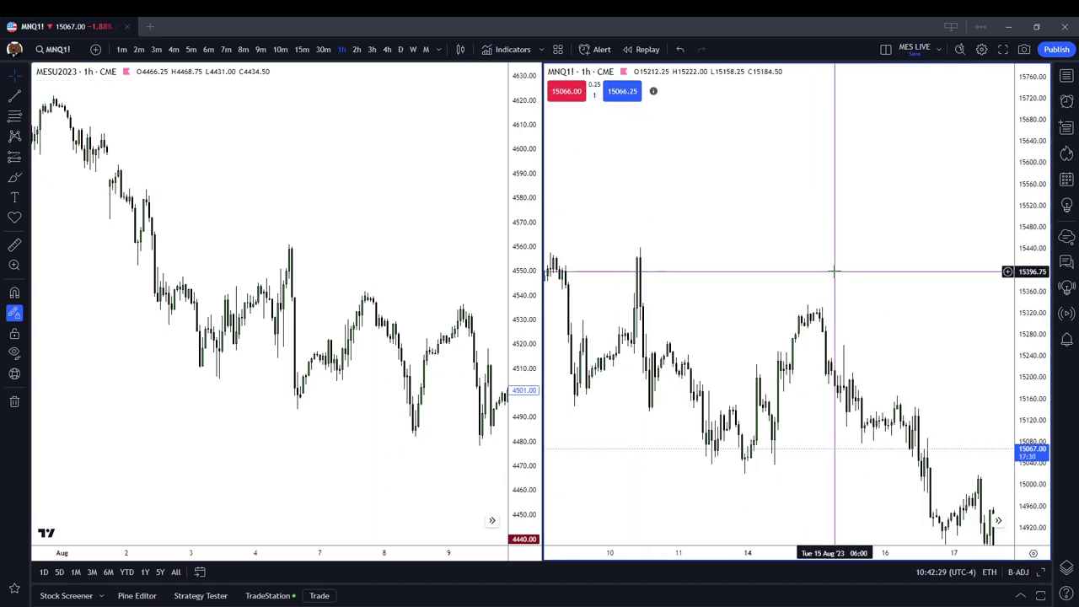
{"action": "left_click_drag", "start_coordinate": [650, 201], "coordinate": [696, 205]}
Scroll and zoom both charts to the latest late-August bars, about 17–25 Aug.
{"action": "scroll", "coordinate": [356, 223], "scroll_direction": "right", "scroll_amount": 20}
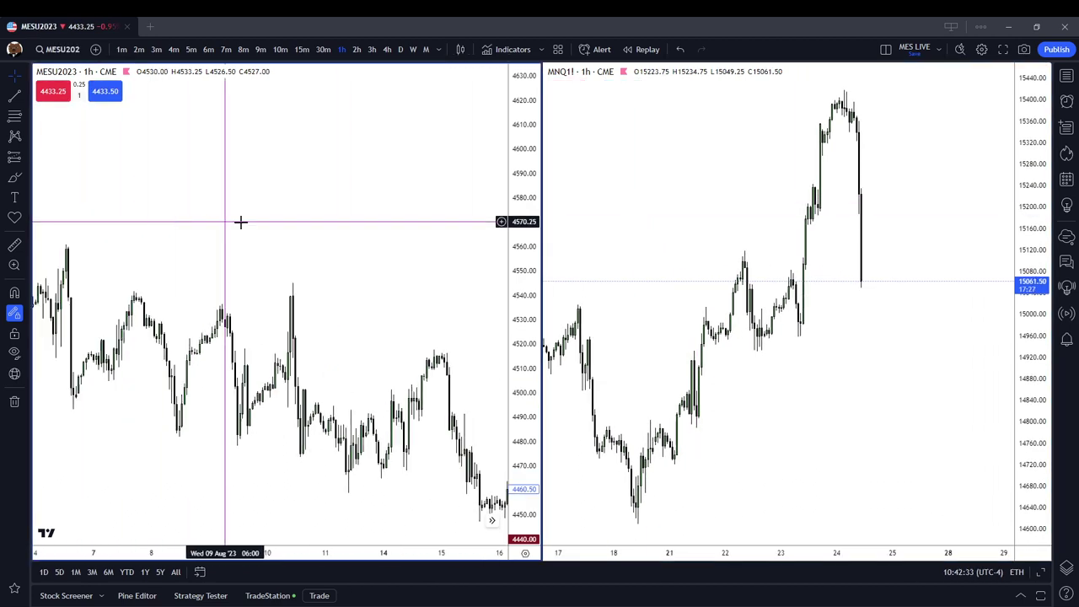
{"action": "scroll", "coordinate": [238, 191], "scroll_direction": "right", "scroll_amount": 2}
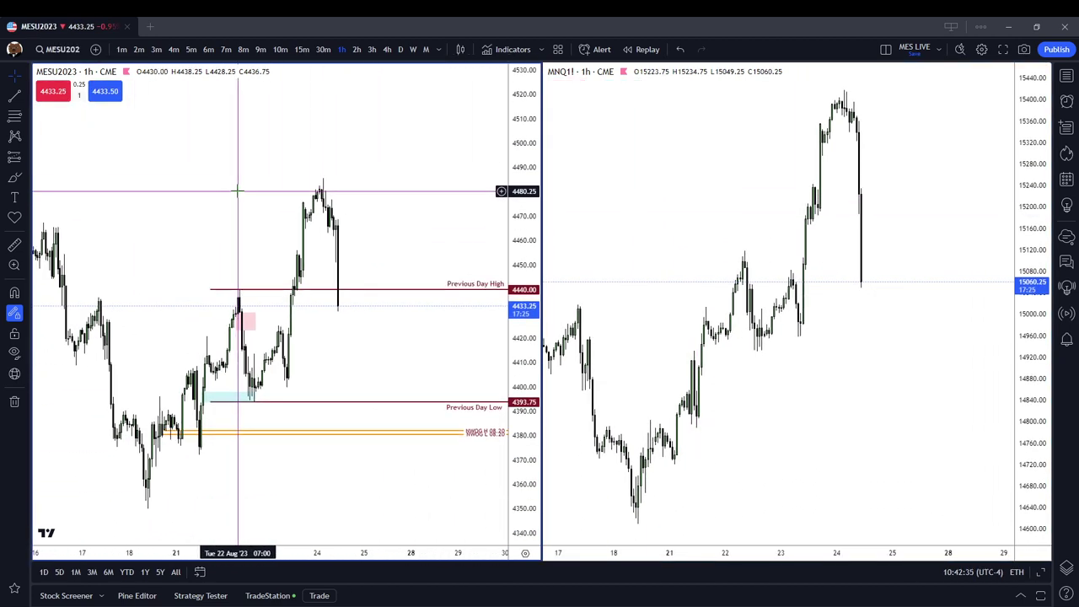
{"action": "scroll", "coordinate": [279, 174], "scroll_direction": "up", "scroll_amount": 3}
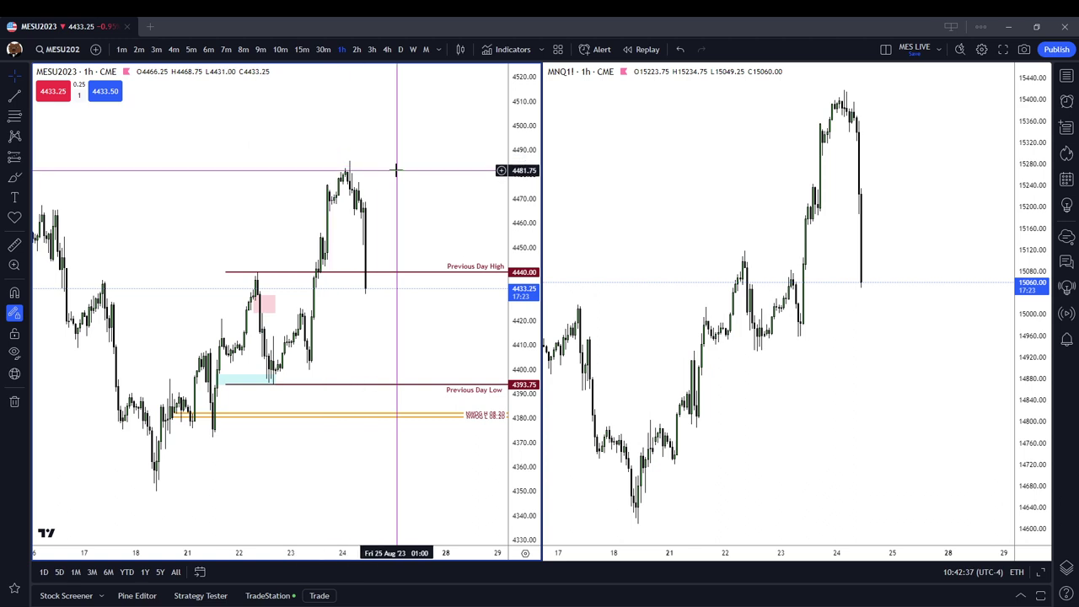
{"action": "scroll", "coordinate": [395, 169], "scroll_direction": "left", "scroll_amount": 3}
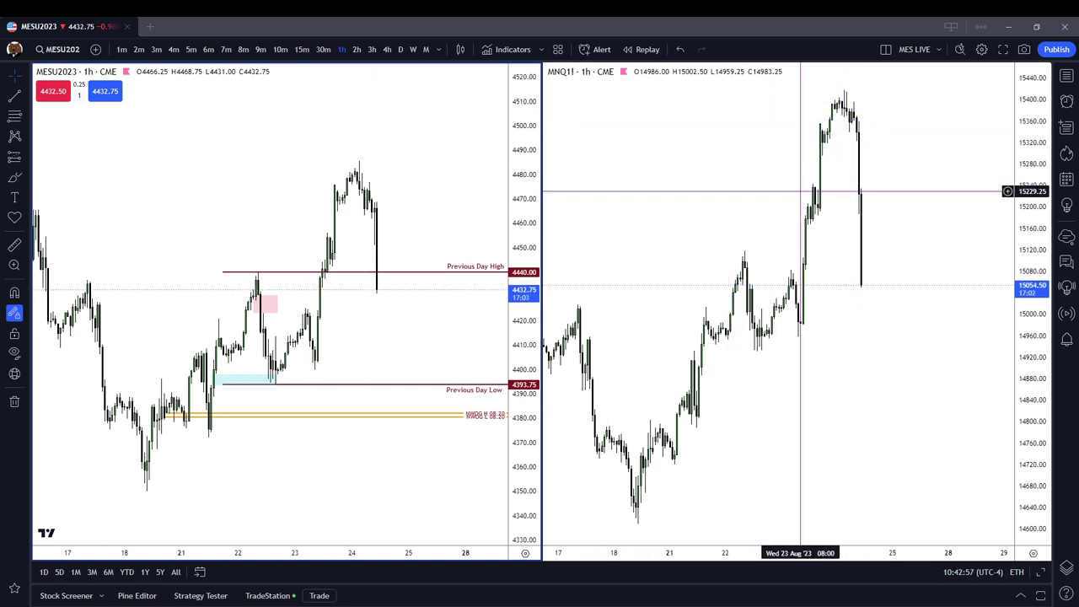
{"action": "scroll", "coordinate": [809, 316], "scroll_direction": "down", "scroll_amount": 1}
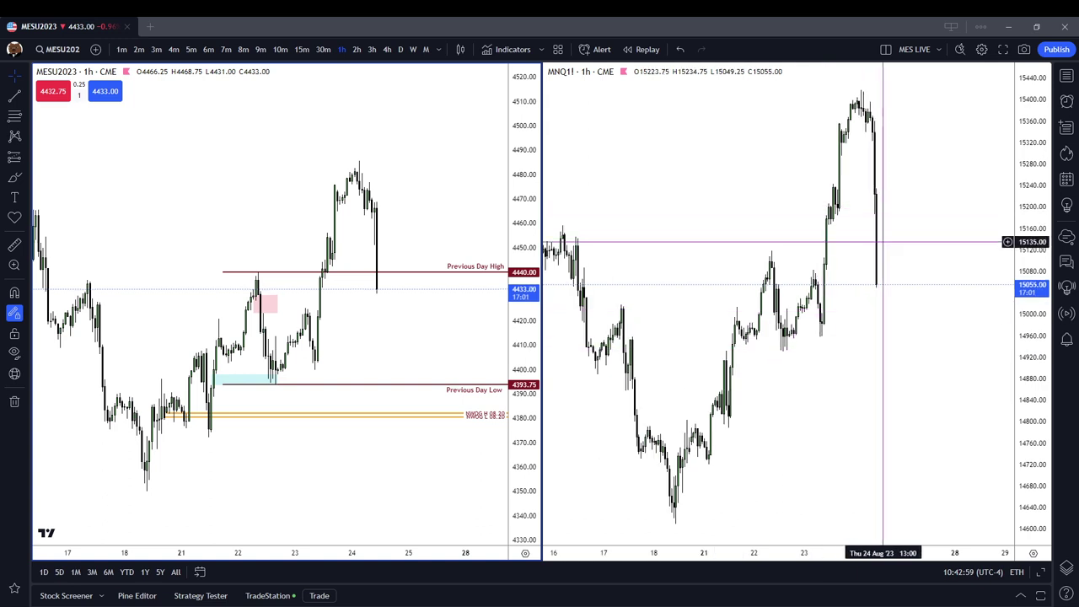